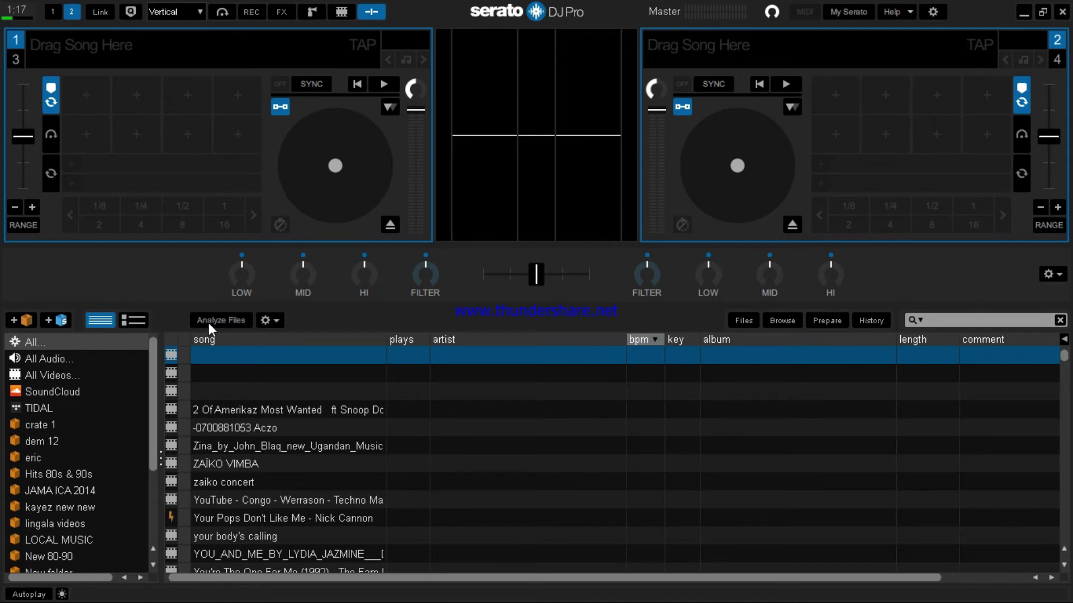
Step: Analyse the two new tracks, then keep Set Key and Set Beat Grid / BPM enabled with BPM Range 78 - 155
click(210, 322)
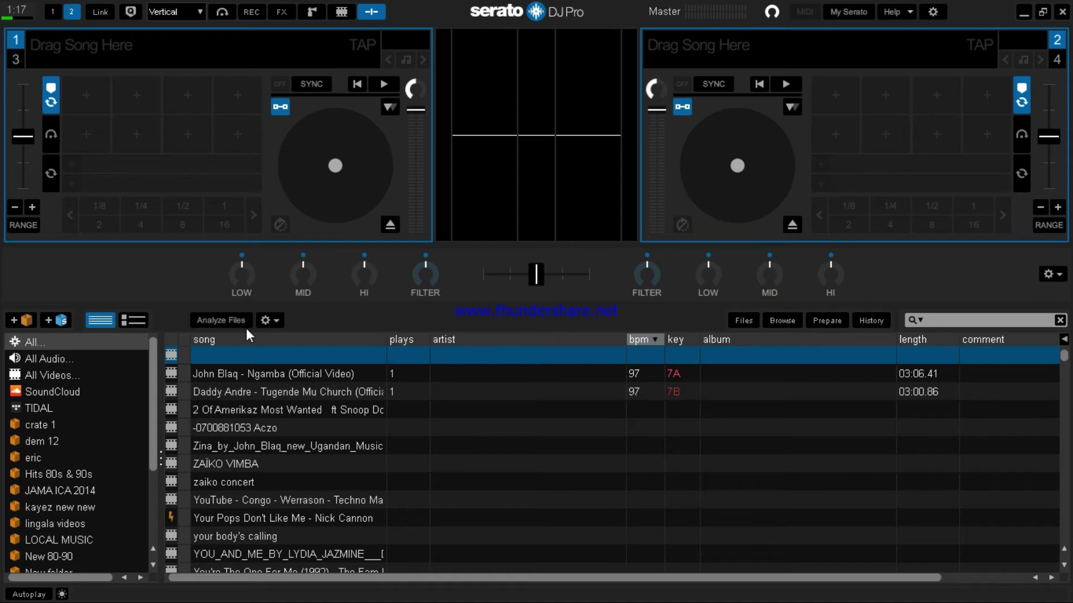
click(266, 321)
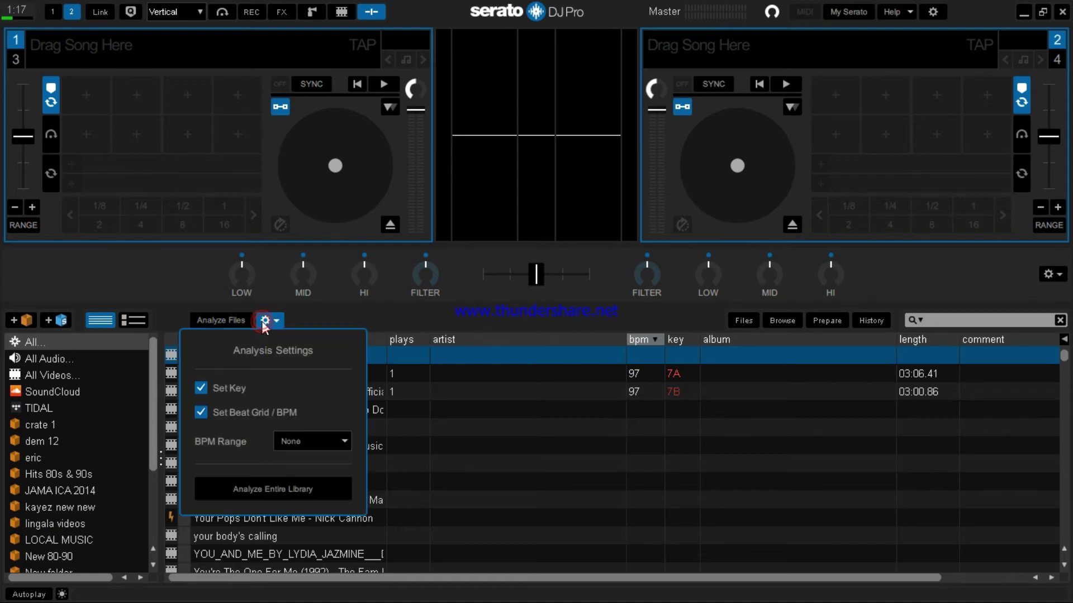
click(204, 388)
click(202, 412)
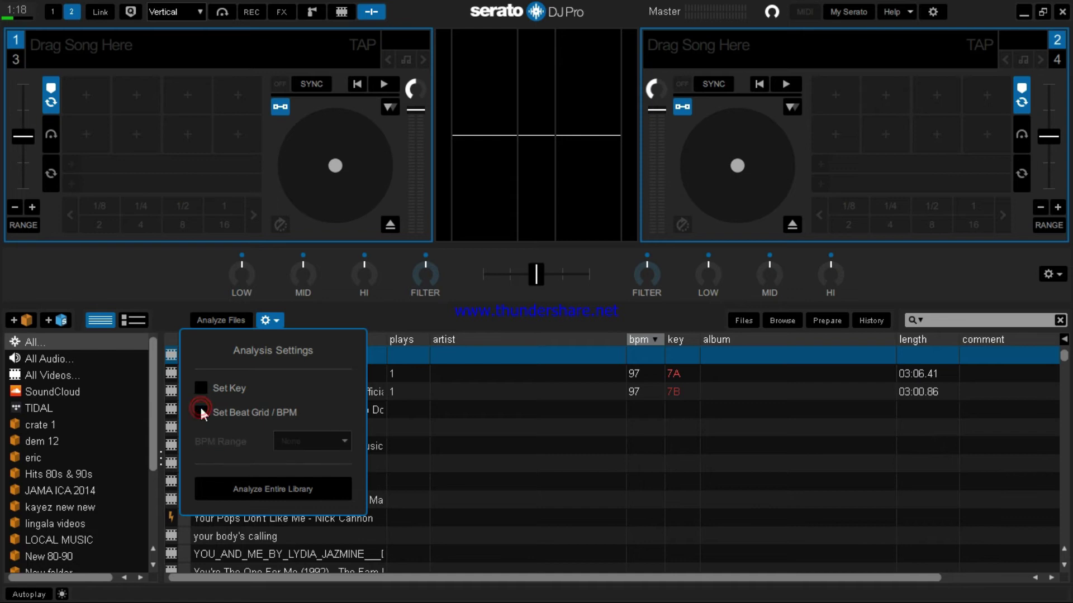
click(201, 411)
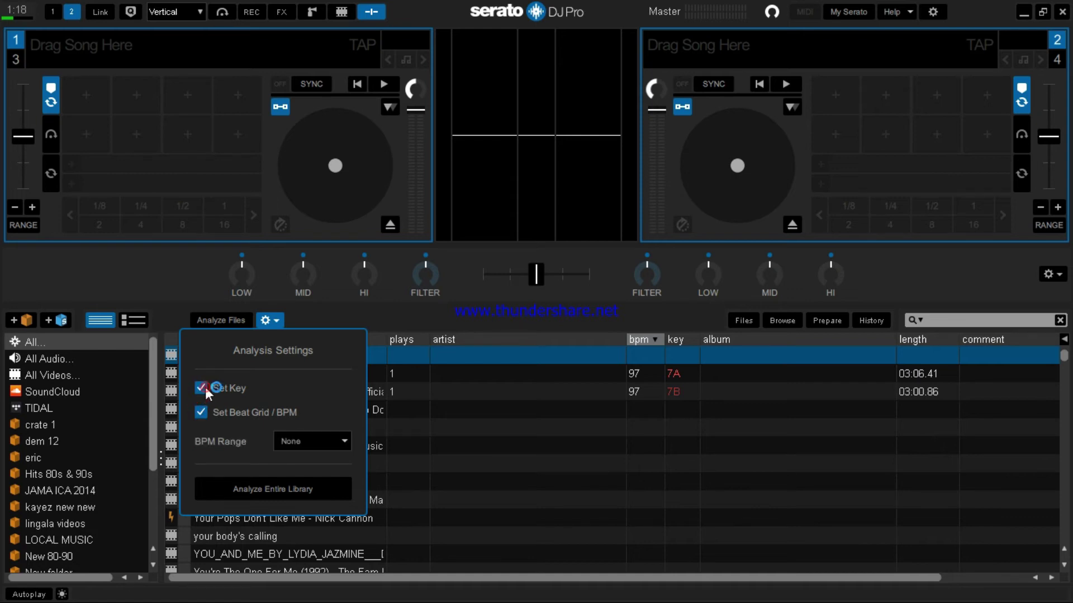
click(204, 388)
click(285, 440)
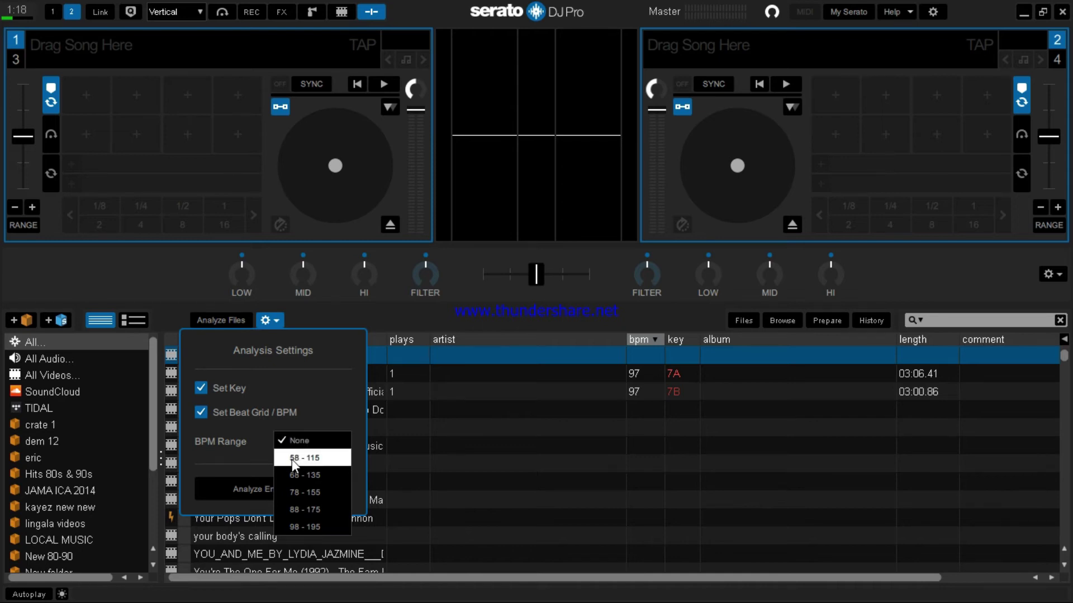
click(294, 492)
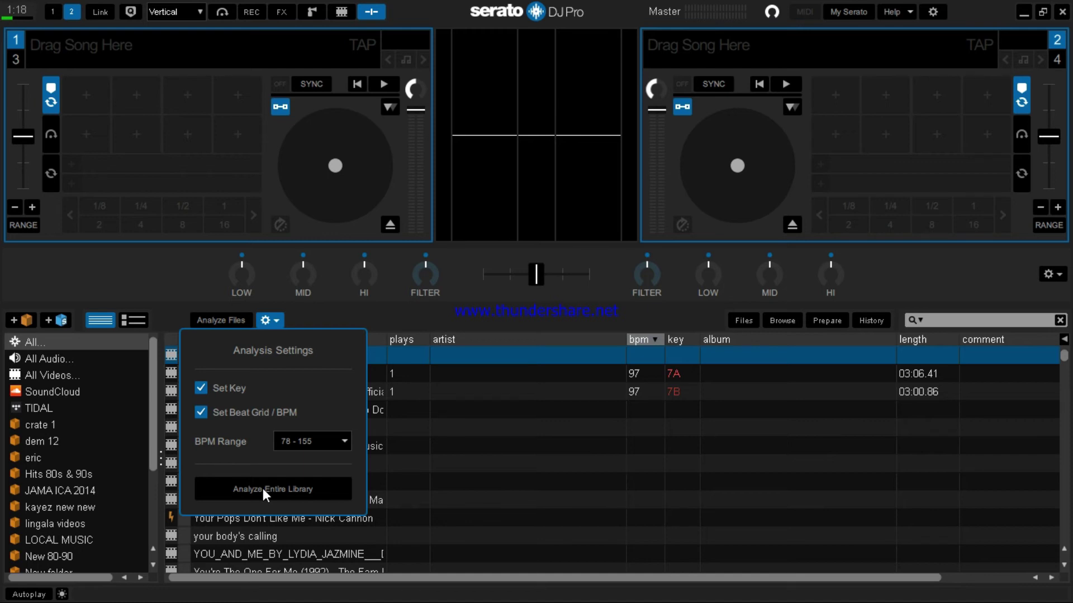
Step: Leave Analysis Settings and select the 781 Zina_by_John_Blaq track in the LOCAL MUSIC crate
click(319, 321)
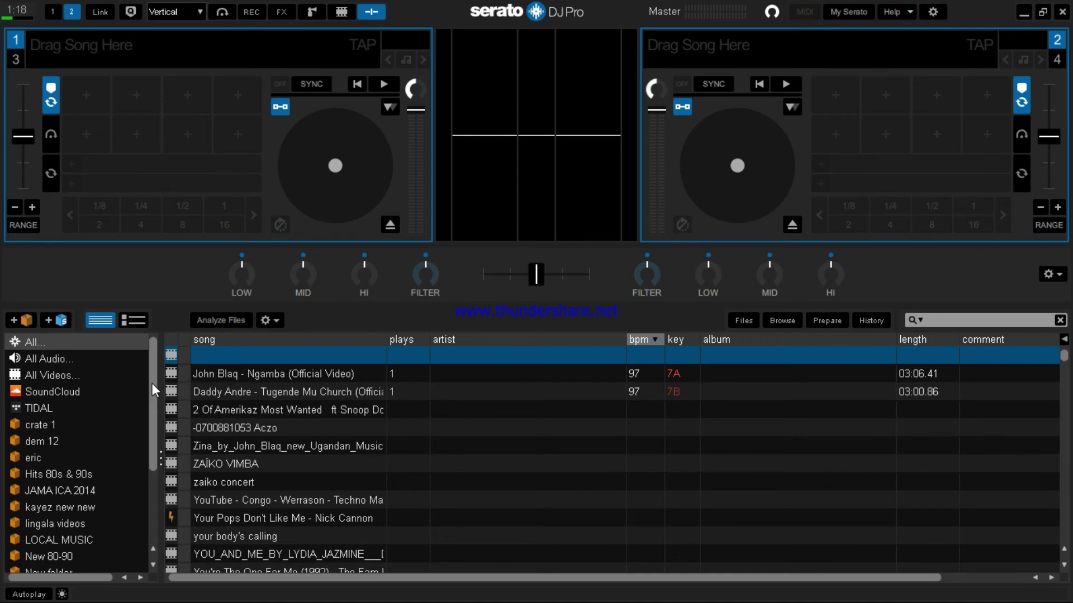
drag(152, 383, 158, 450)
click(78, 417)
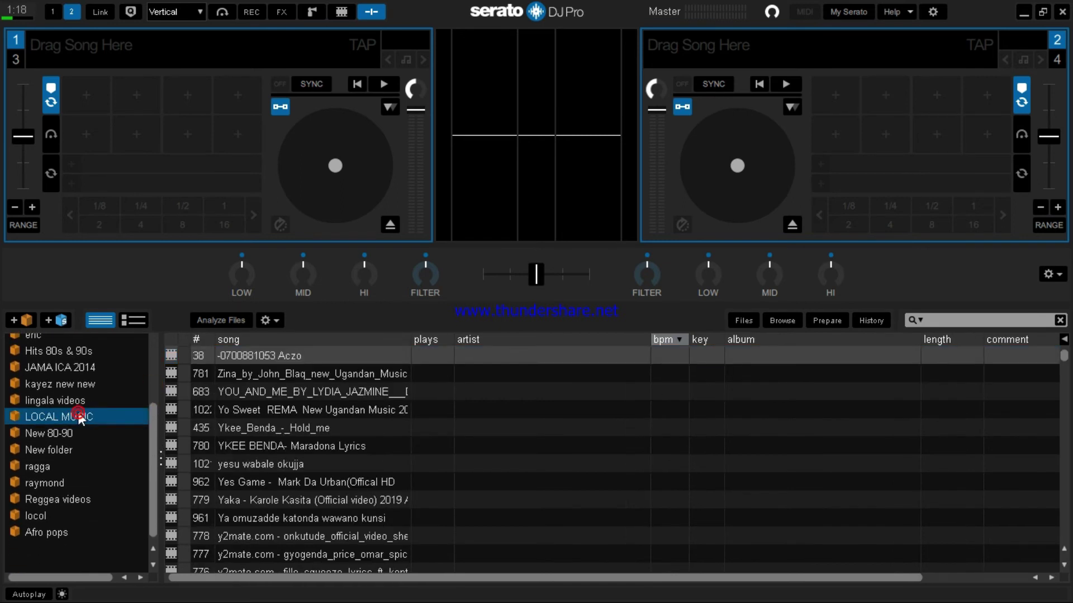
click(260, 374)
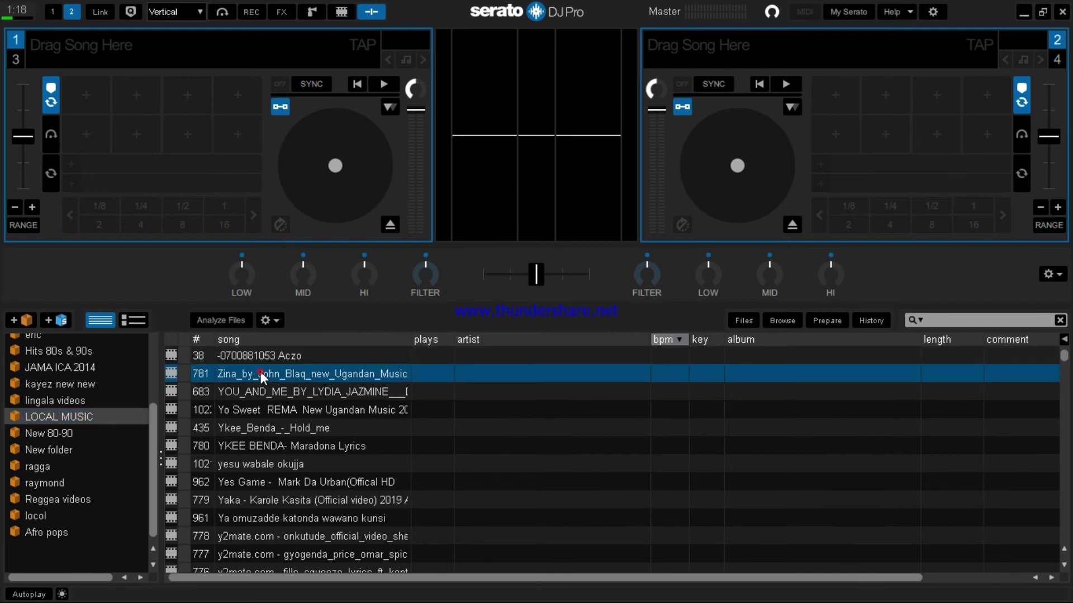
click(261, 374)
Step: Drop Zina_by_John_Blaq onto Analyze Files, then select the Yo Sweet track
drag(257, 363, 234, 320)
drag(232, 319, 232, 320)
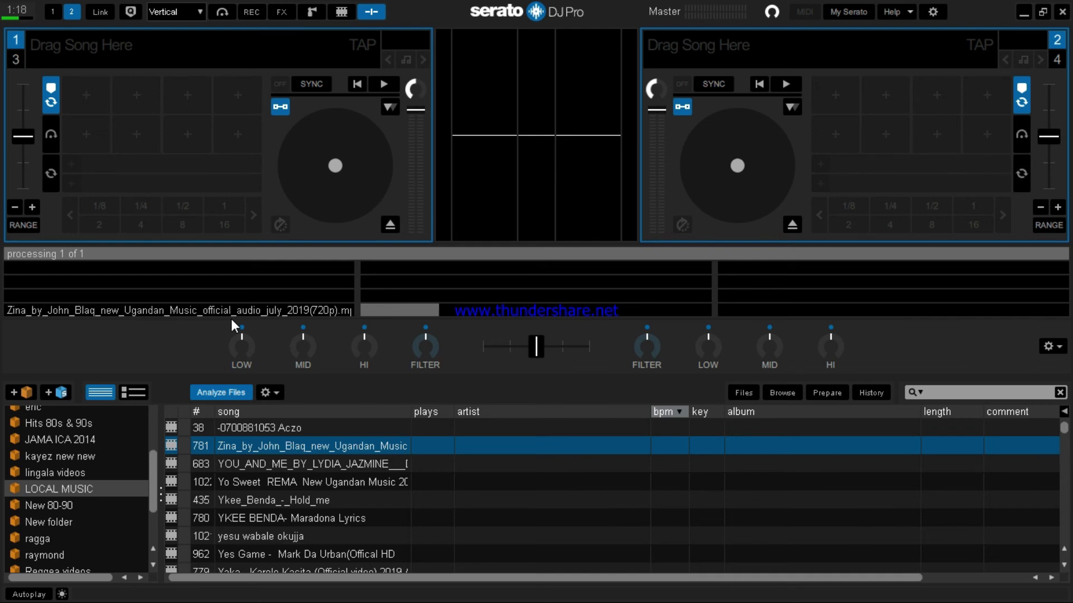
click(266, 482)
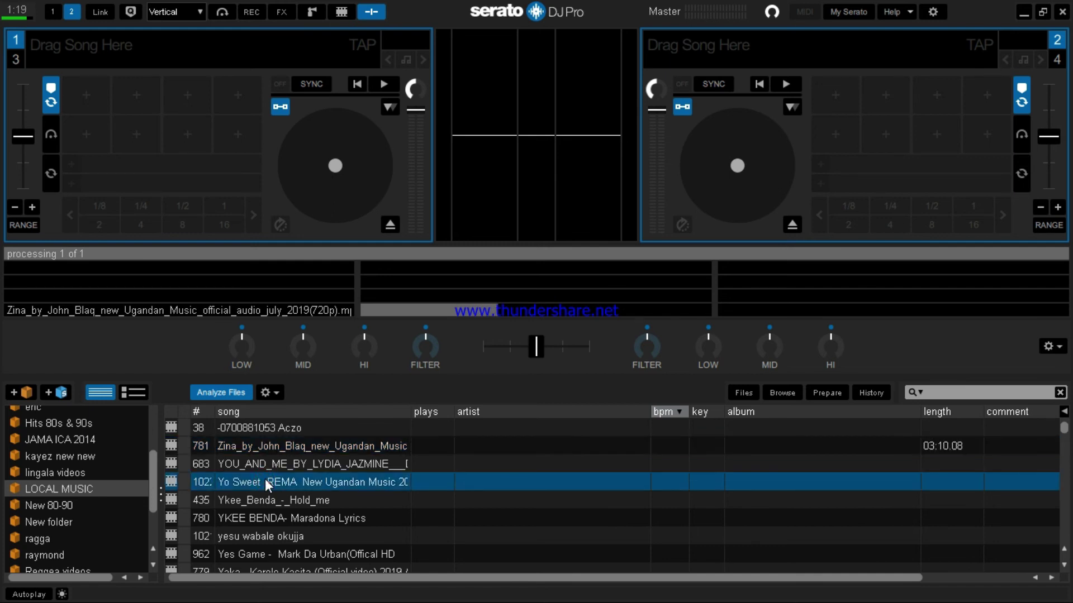